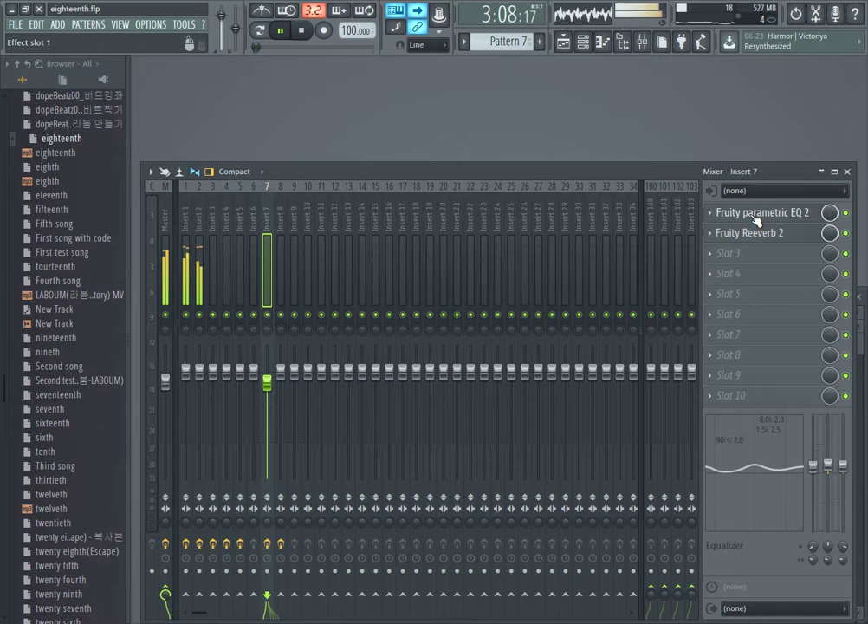
# Step: Examine the Fruity parametric EQ 2 curves on mixer inserts 7 and 1 while the song plays
pyautogui.click(755, 220)
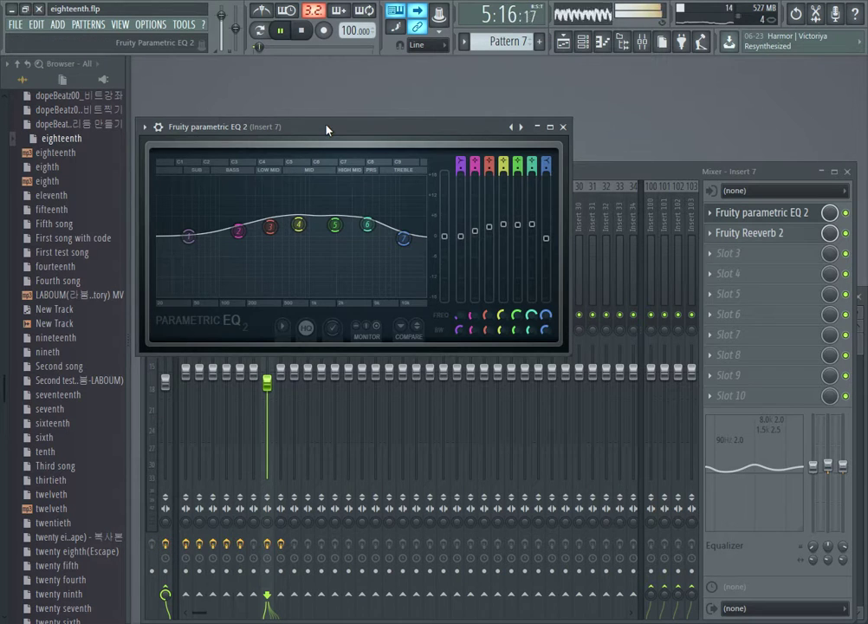
pyautogui.moveTo(326, 130); pyautogui.dragTo(547, 274)
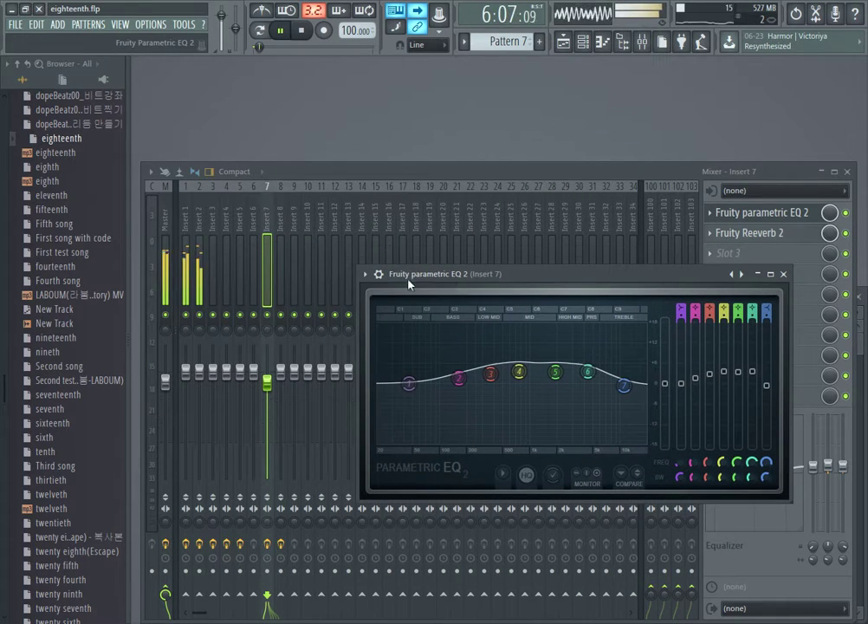
pyautogui.click(187, 303)
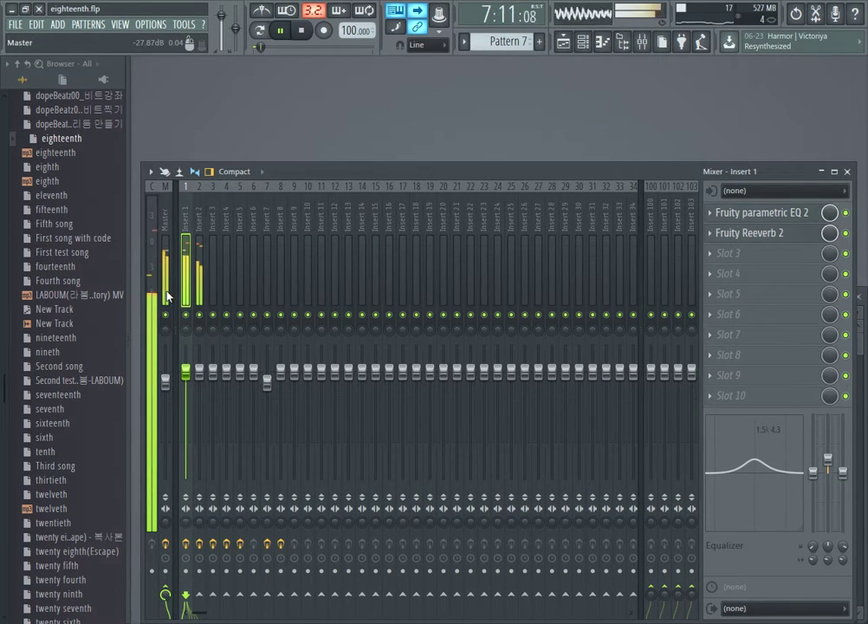
pyautogui.click(732, 216)
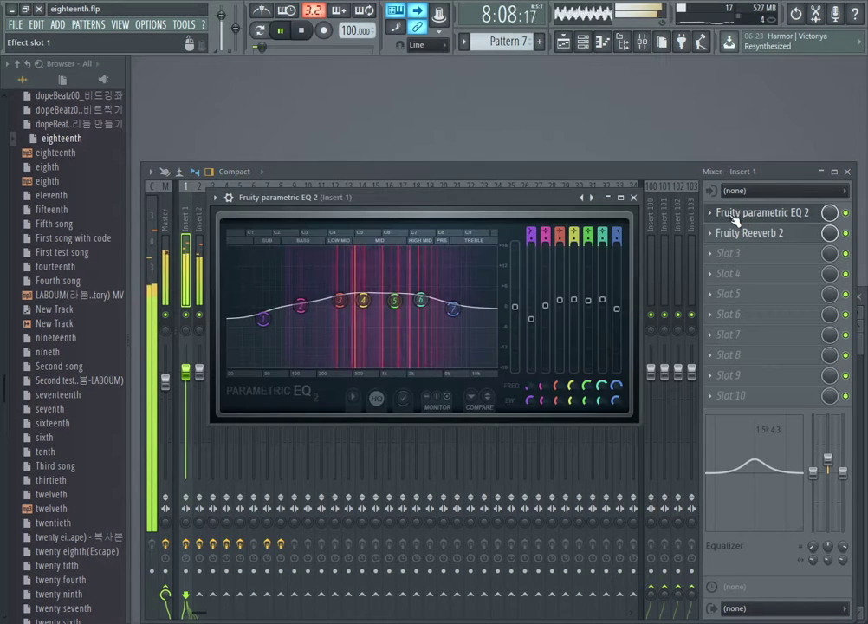
pyautogui.moveTo(437, 200); pyautogui.dragTo(503, 316)
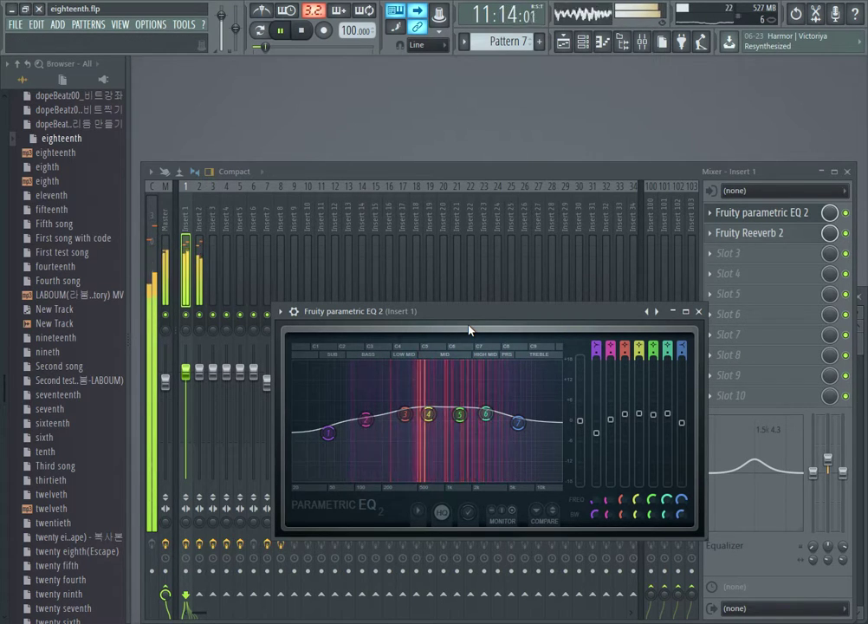
# Step: Examine the reFX Nexus #2 notes of Pattern 1 in the piano roll across the pattern's full length
pyautogui.press('F6')
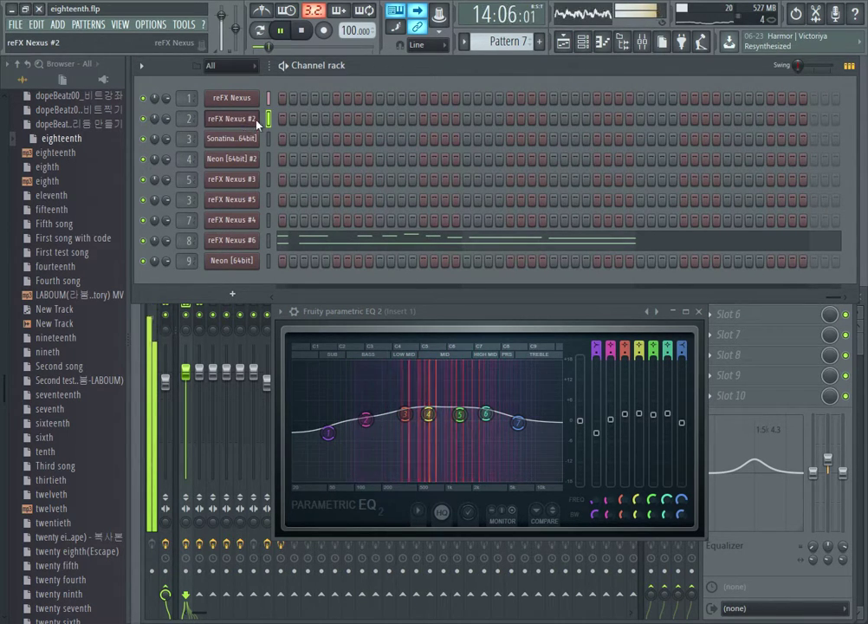
pyautogui.press('F7')
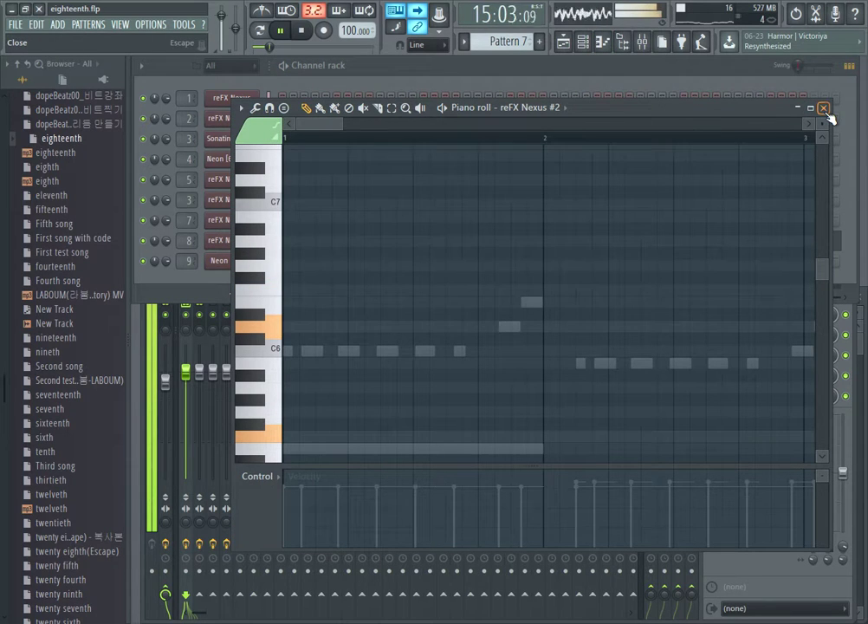
pyautogui.scroll(6, 511, 42)
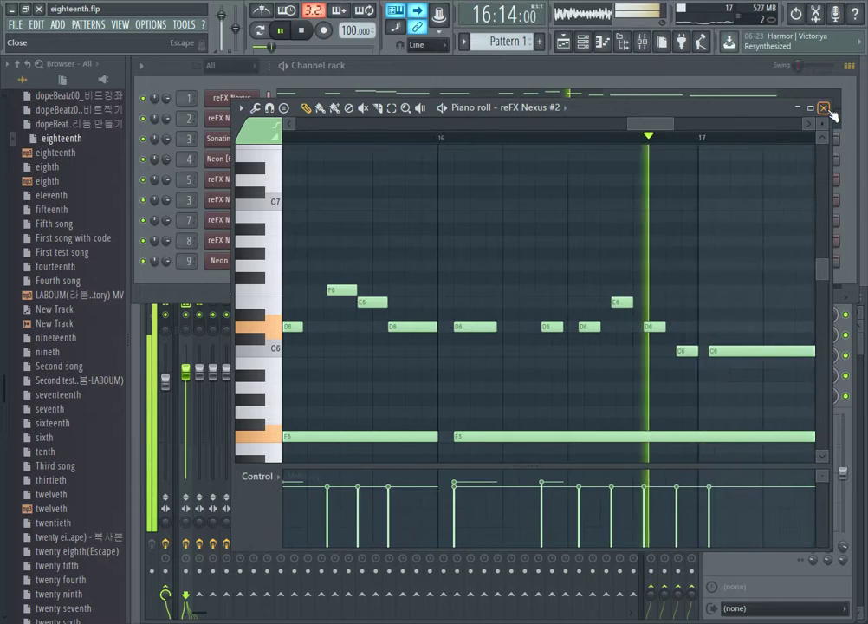
pyautogui.scroll(-4, 686, 246)
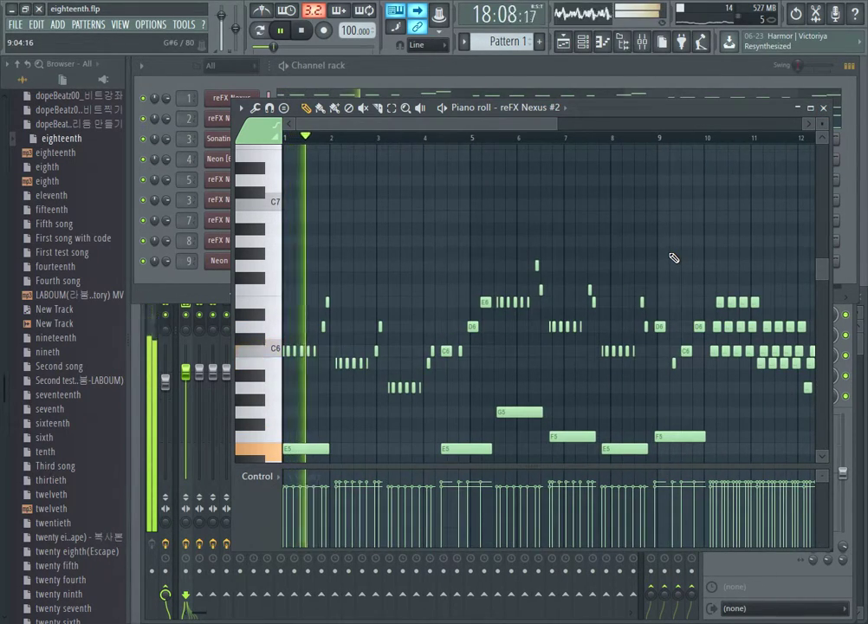
pyautogui.scroll(-5, 674, 257)
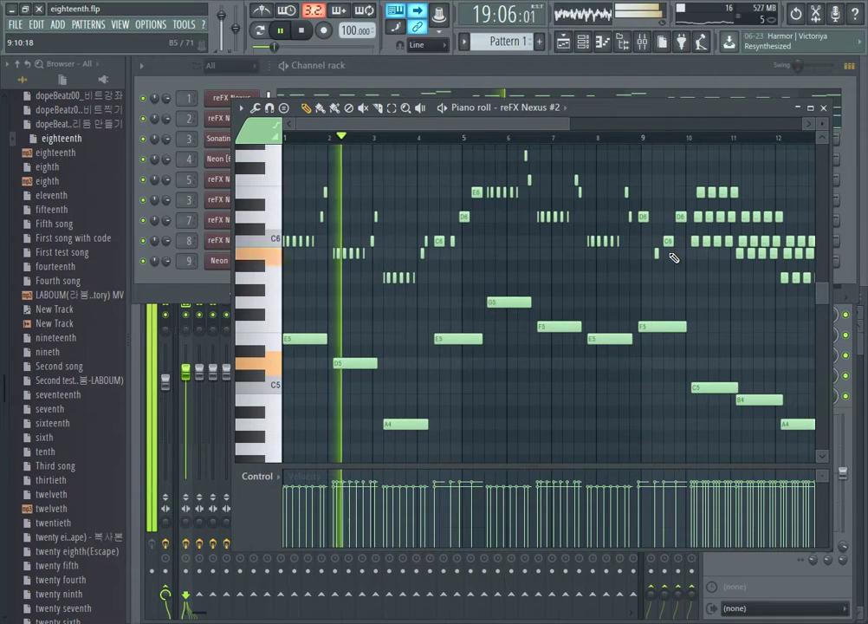
pyautogui.scroll(-2, 674, 257)
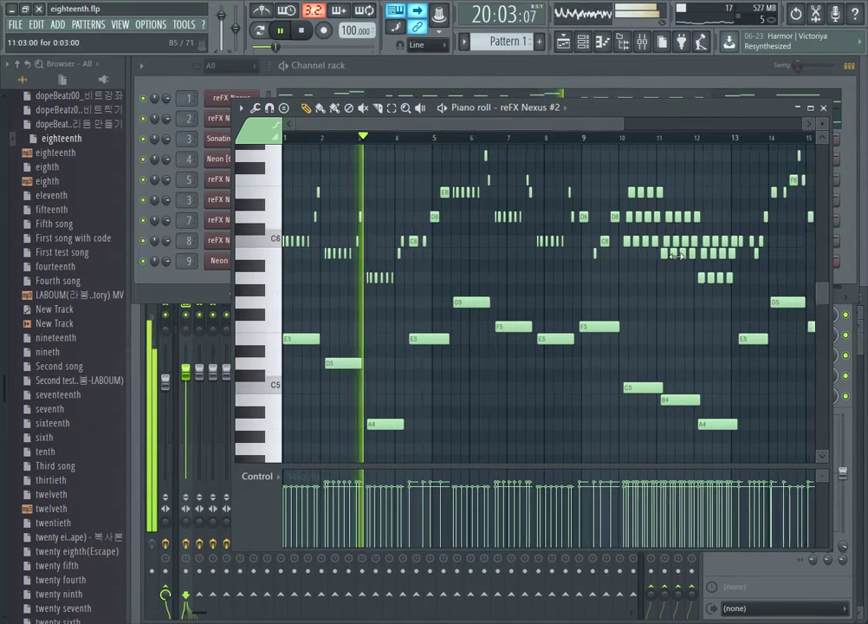
pyautogui.scroll(2, 674, 257)
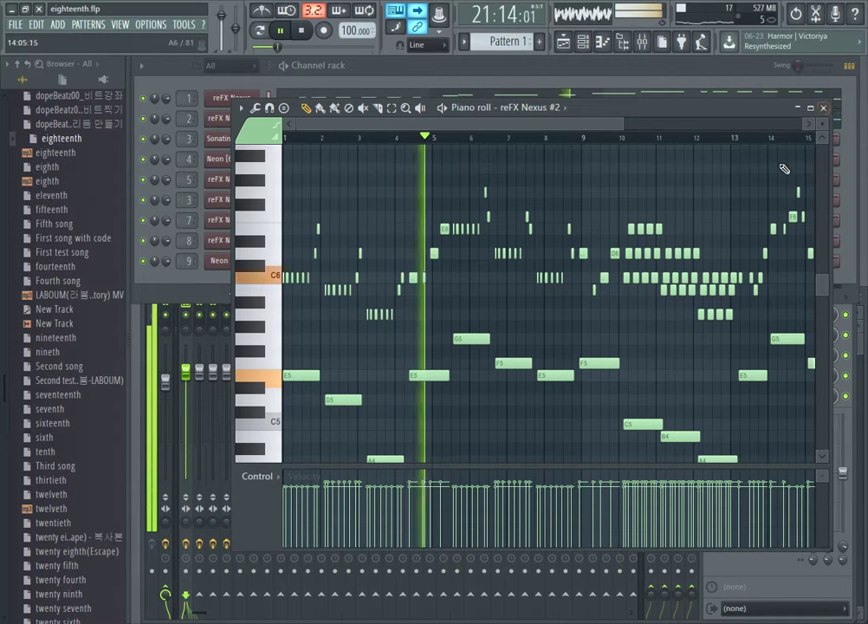
pyautogui.scroll(-2, 783, 175)
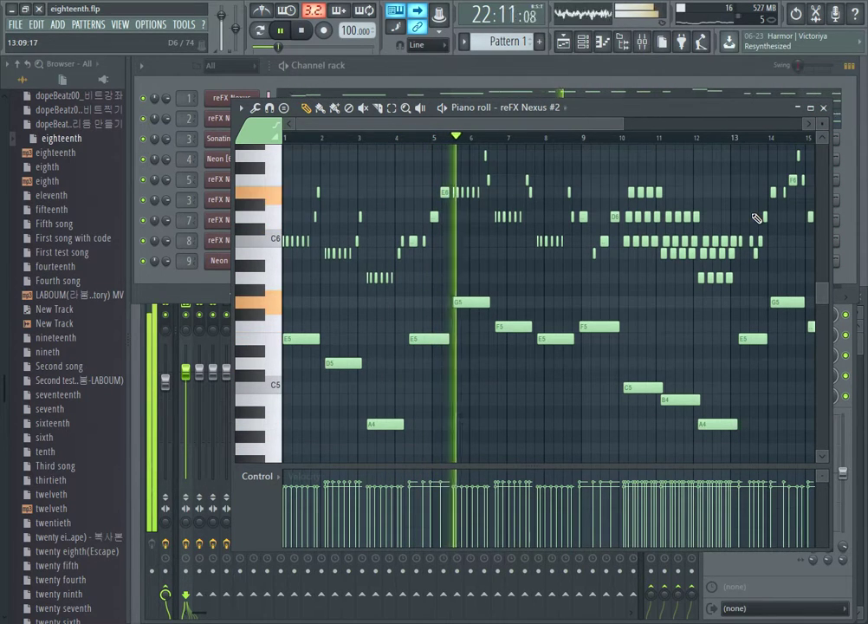
pyautogui.scroll(-2, 757, 217)
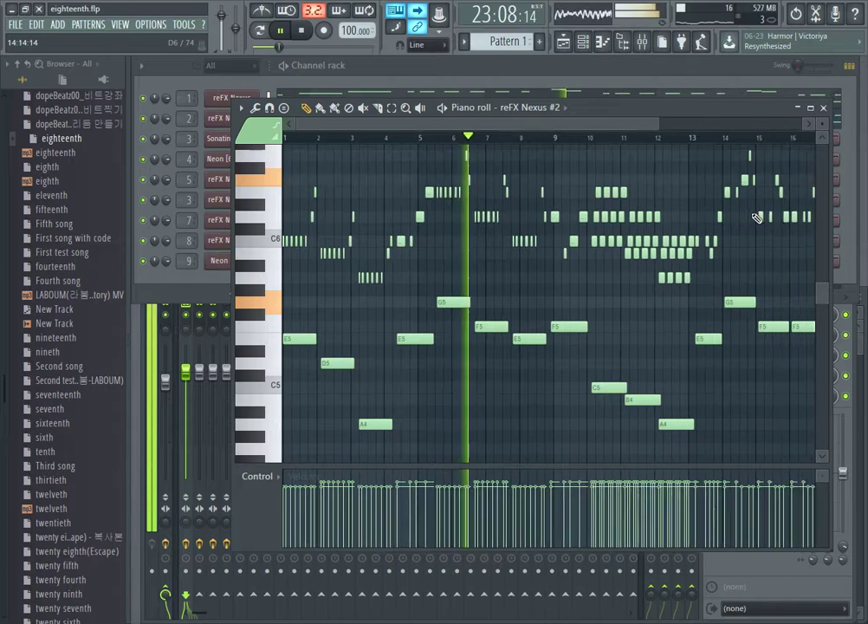
pyautogui.scroll(-1, 757, 217)
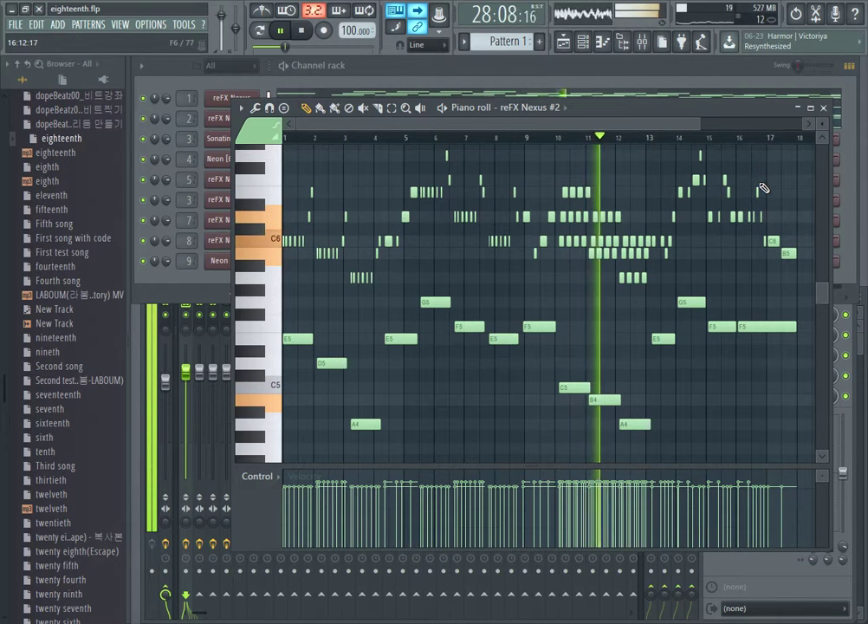
# Step: Show the playlist and examine the reFX Nexus notes of Pattern 1 in the piano roll
pyautogui.press('F5')
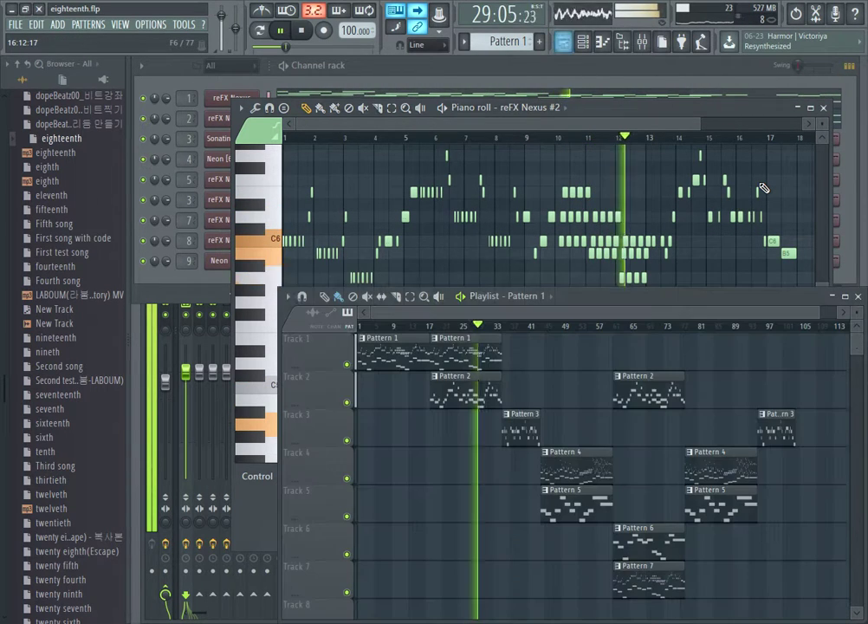
pyautogui.click(824, 109)
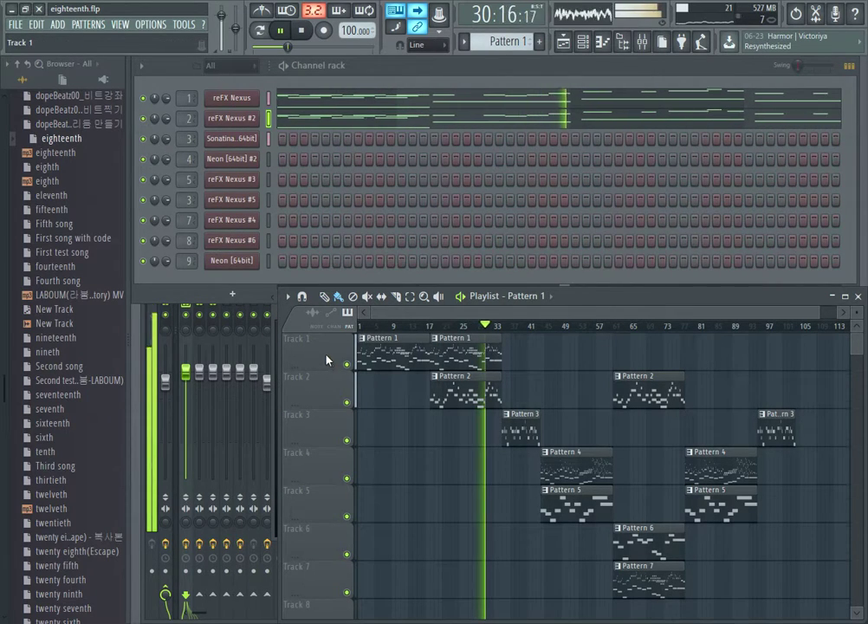
pyautogui.press('F7')
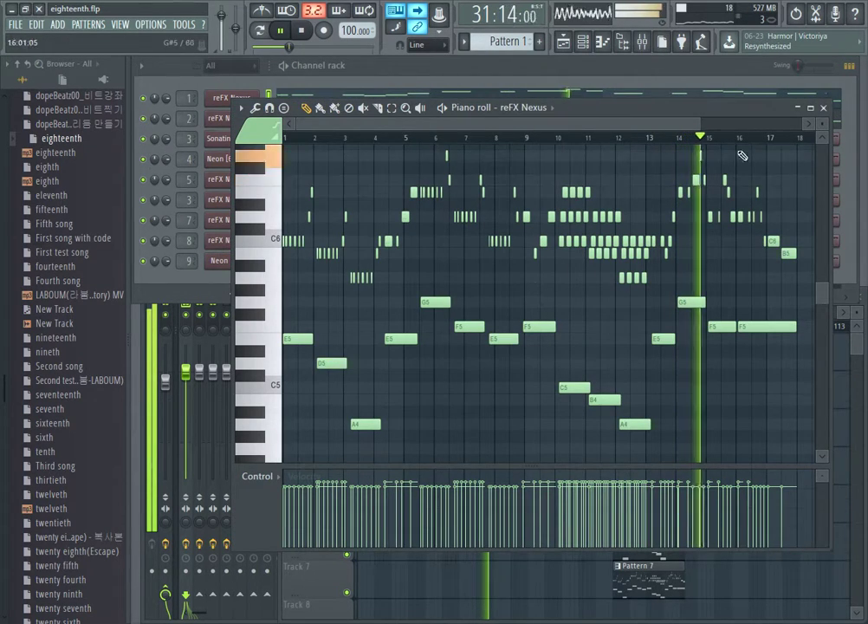
pyautogui.click(824, 110)
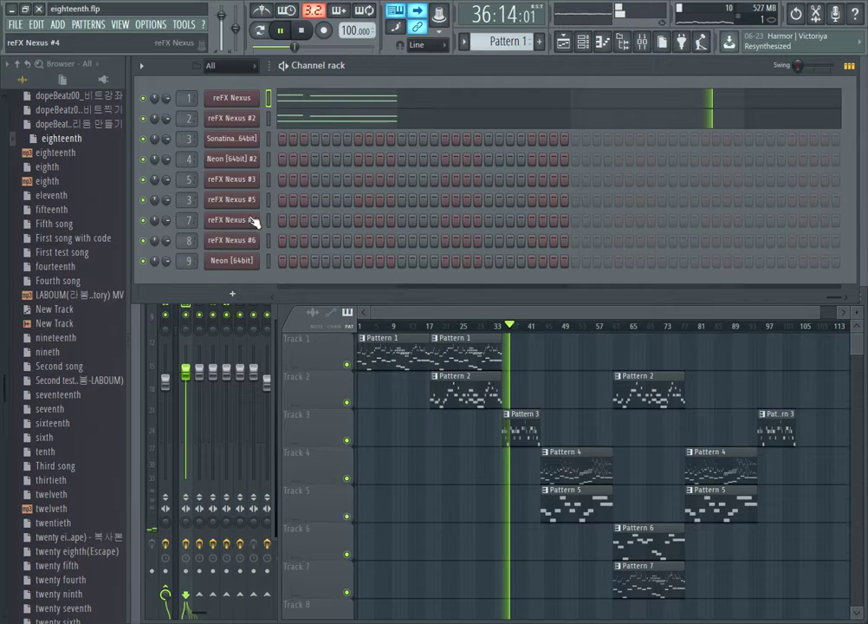
# Step: Switch to Pattern 2 and examine the Fruity parametric EQ 2 curves on mixer inserts 1, 4 and 5
pyautogui.scroll(-1, 498, 50)
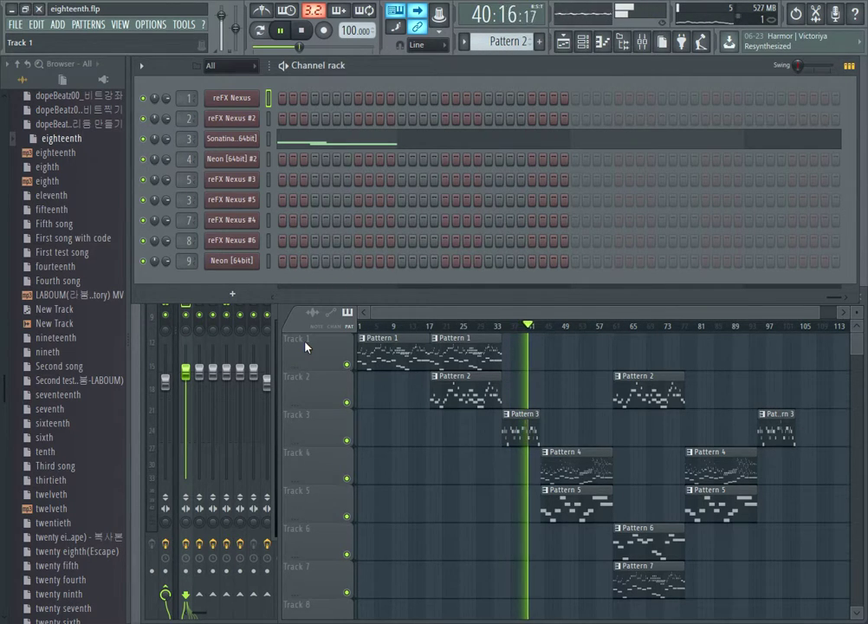
pyautogui.press('F9')
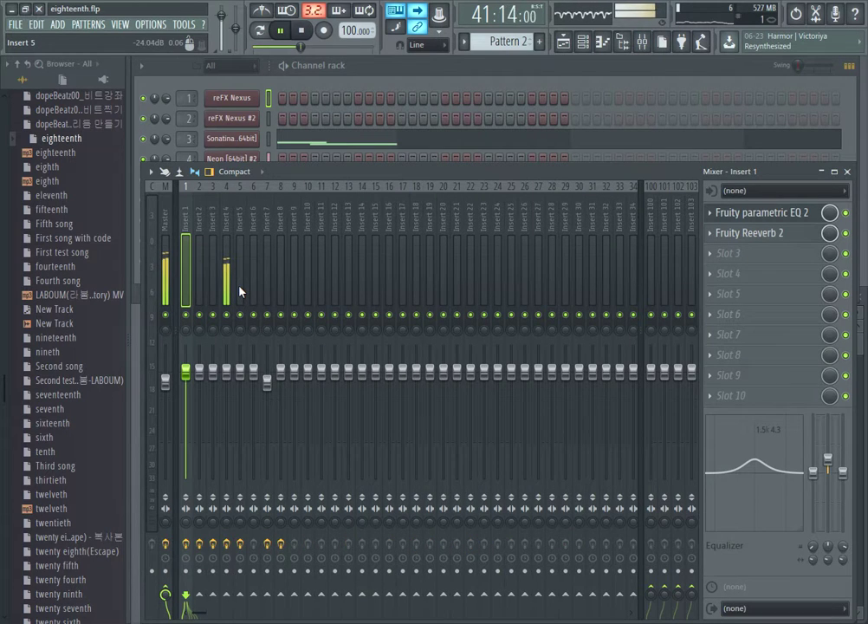
pyautogui.click(738, 217)
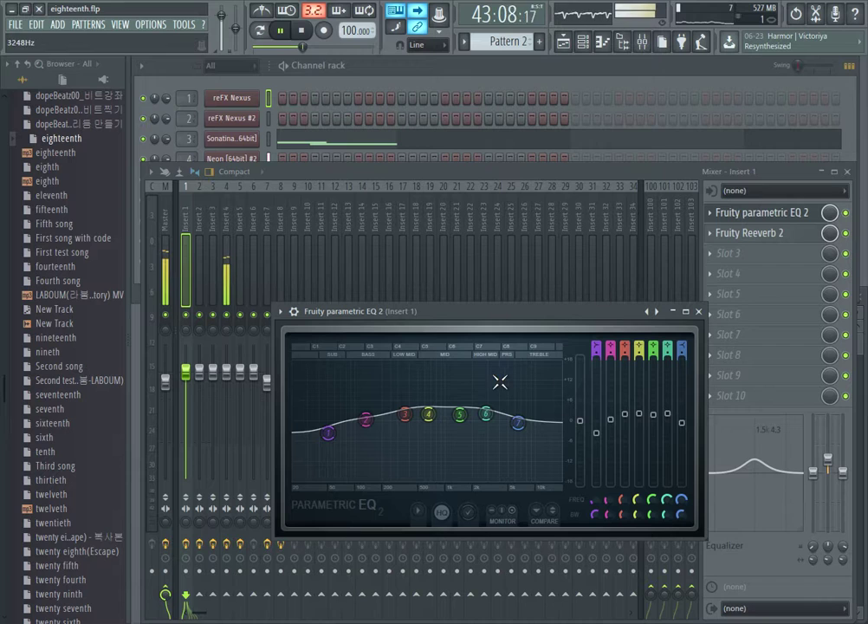
pyautogui.click(228, 277)
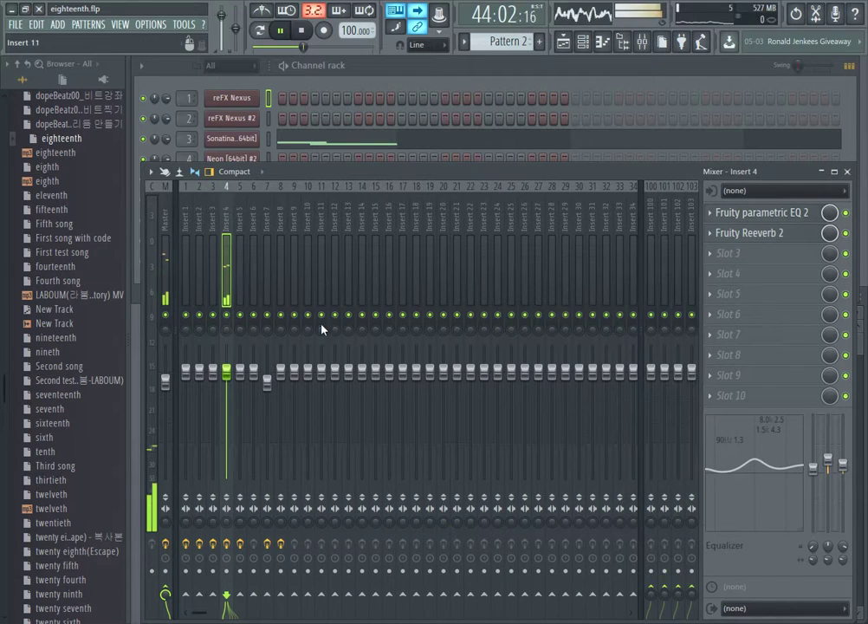
pyautogui.click(737, 221)
pyautogui.click(597, 163)
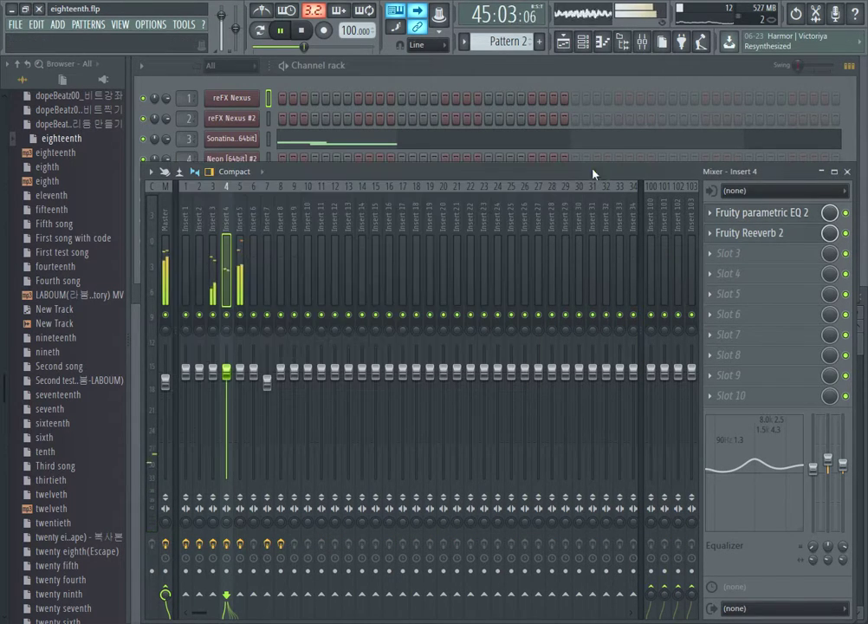
pyautogui.click(243, 268)
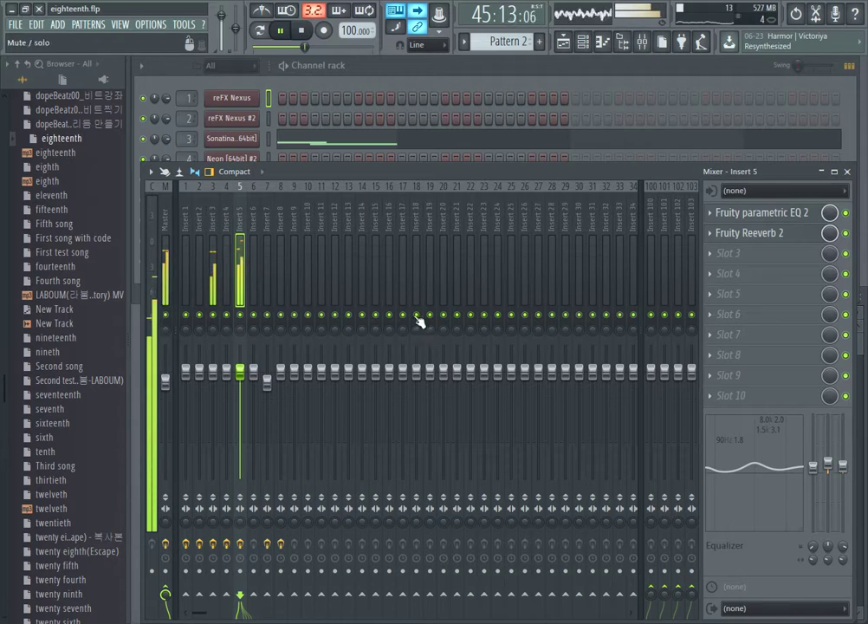
pyautogui.click(750, 215)
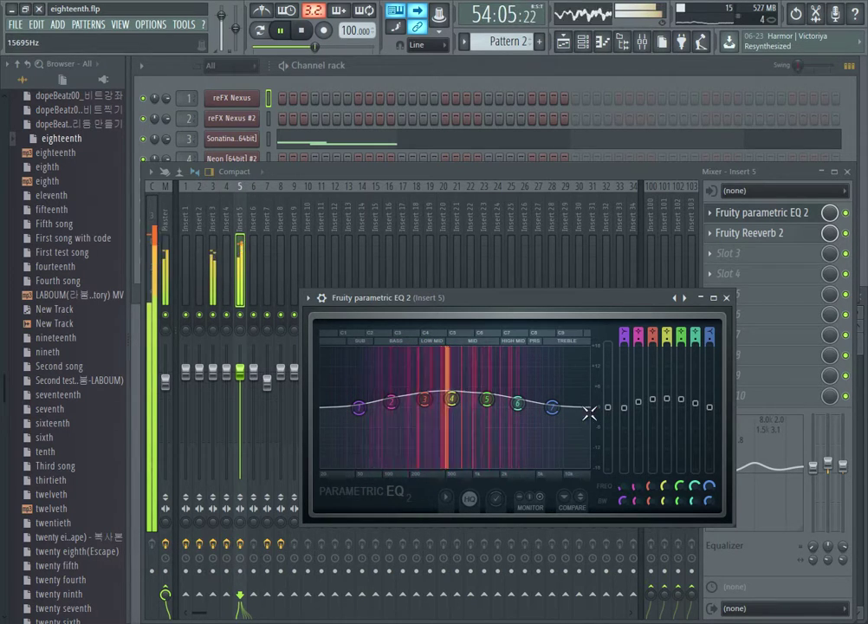
# Step: Bring up the channel rack and playlist, and examine the reFX Nexus #4 notes of Pattern 6 in the piano roll
pyautogui.press('F7')
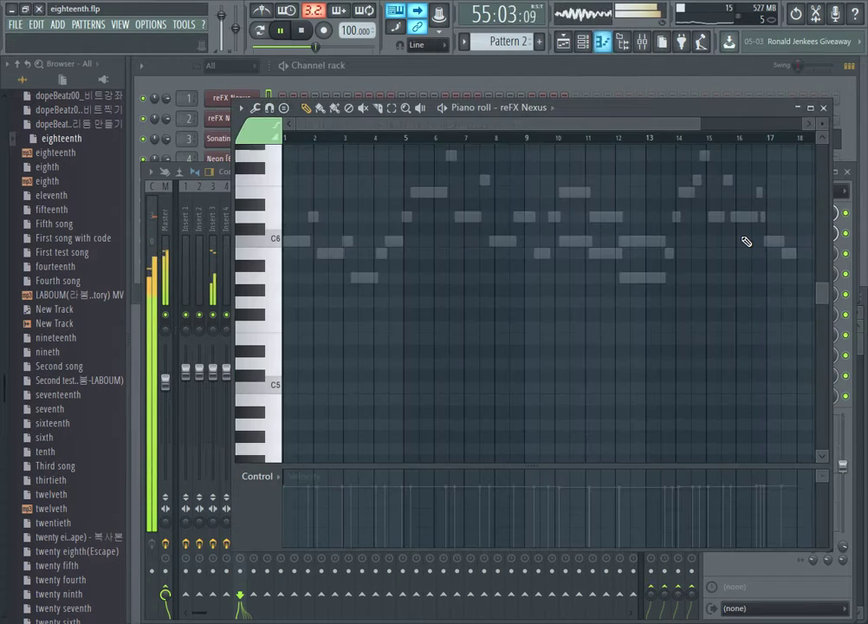
pyautogui.press('F6')
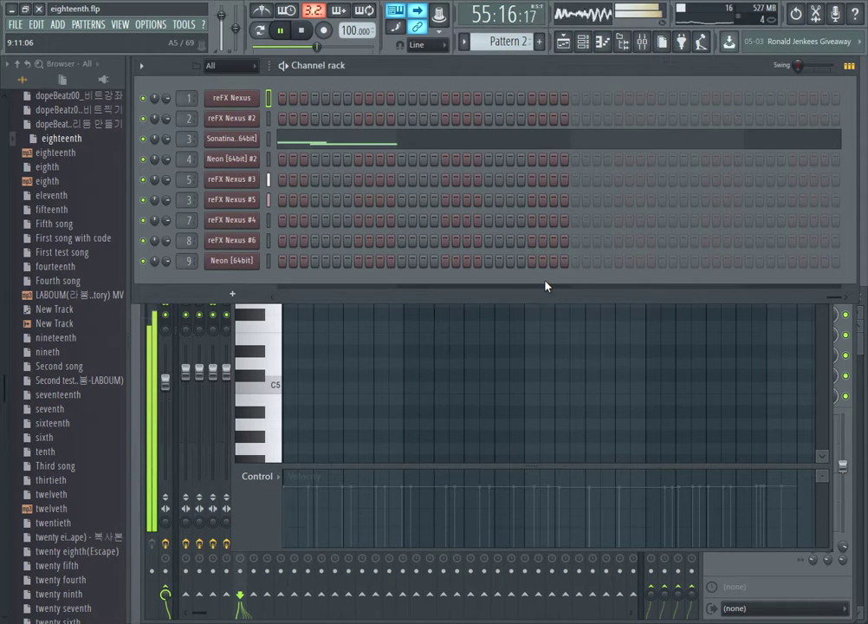
pyautogui.press('F5')
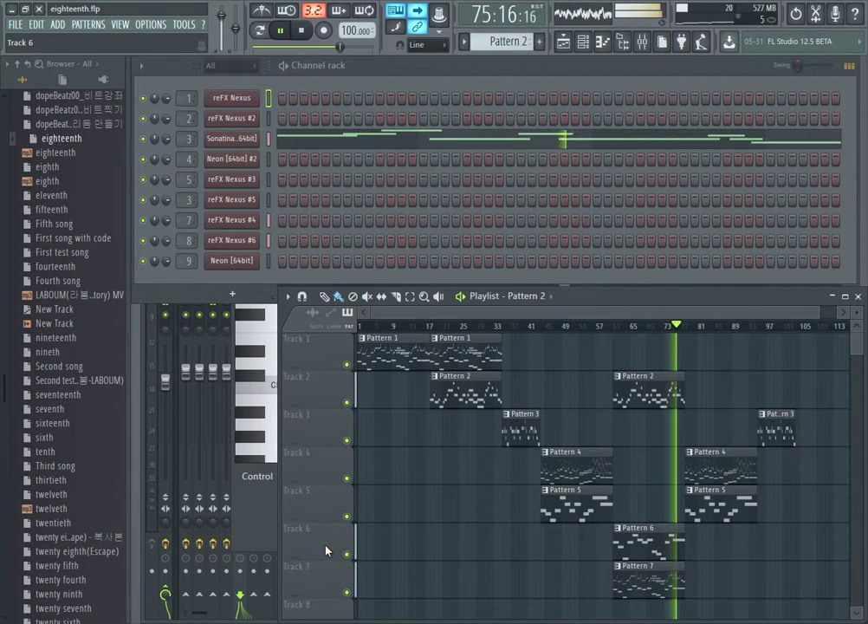
pyautogui.doubleClick(641, 546)
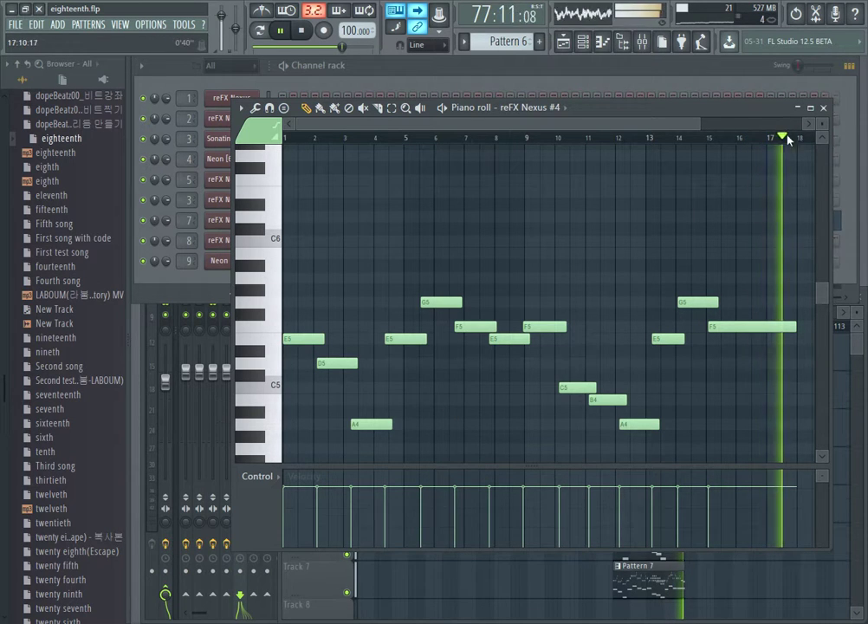
pyautogui.scroll(-1, 672, 265)
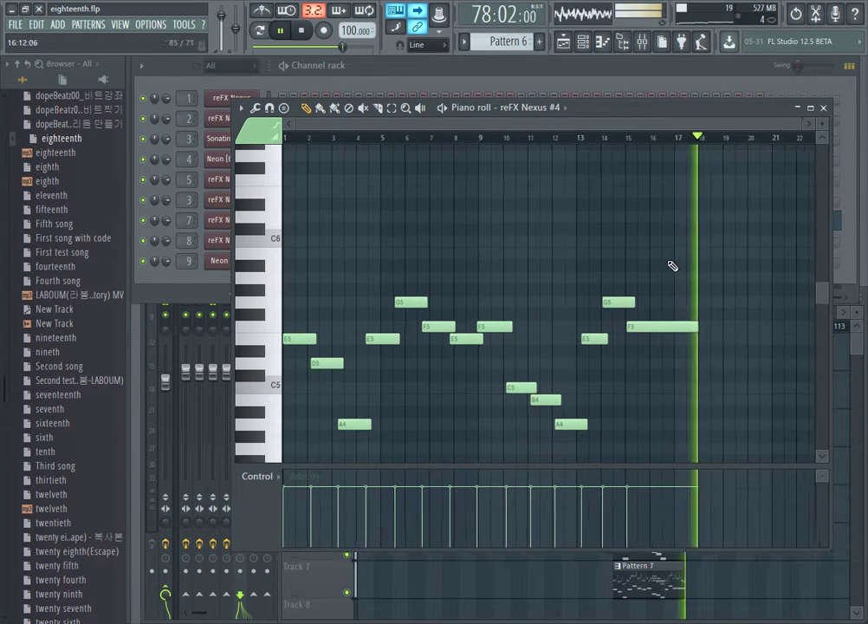
pyautogui.click(823, 108)
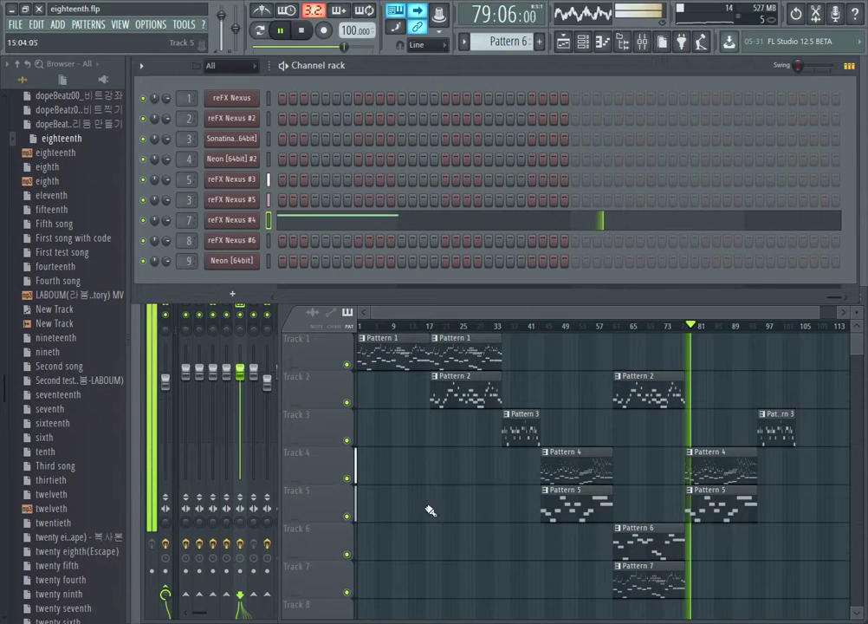
# Step: Examine the full pitch range of Pattern 4's reFX Nexus #3 notes in the piano roll, and close it
pyautogui.click(321, 475)
pyautogui.doubleClick(563, 467)
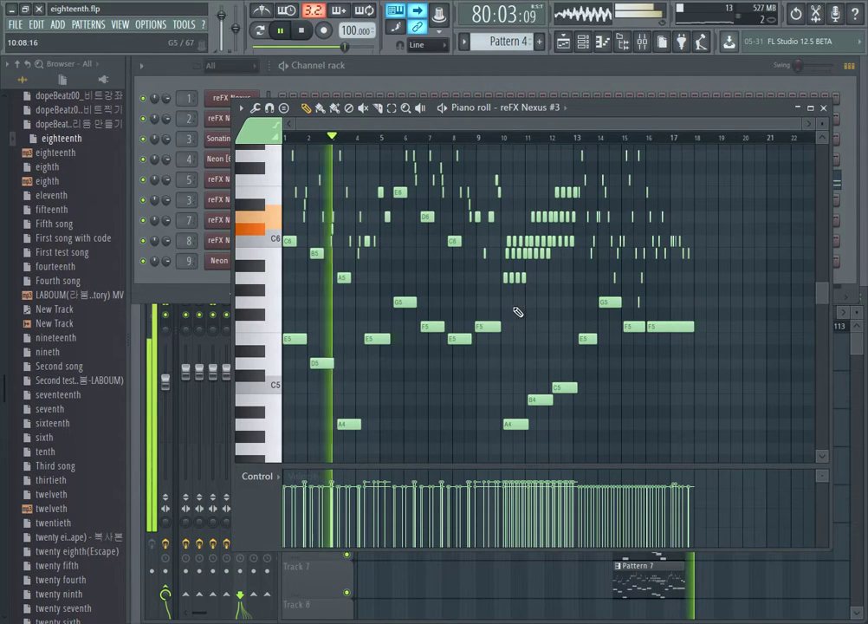
pyautogui.scroll(3, 520, 333)
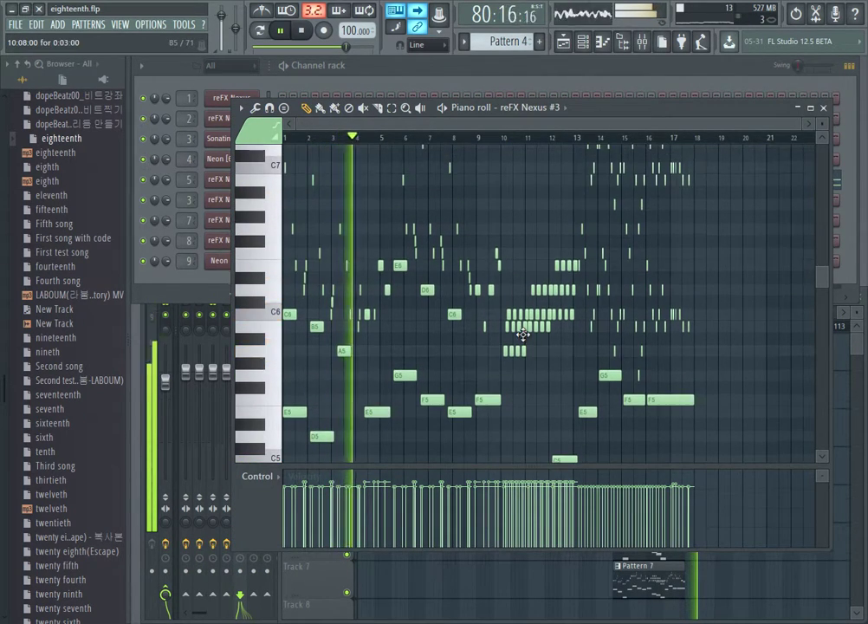
pyautogui.scroll(2, 519, 332)
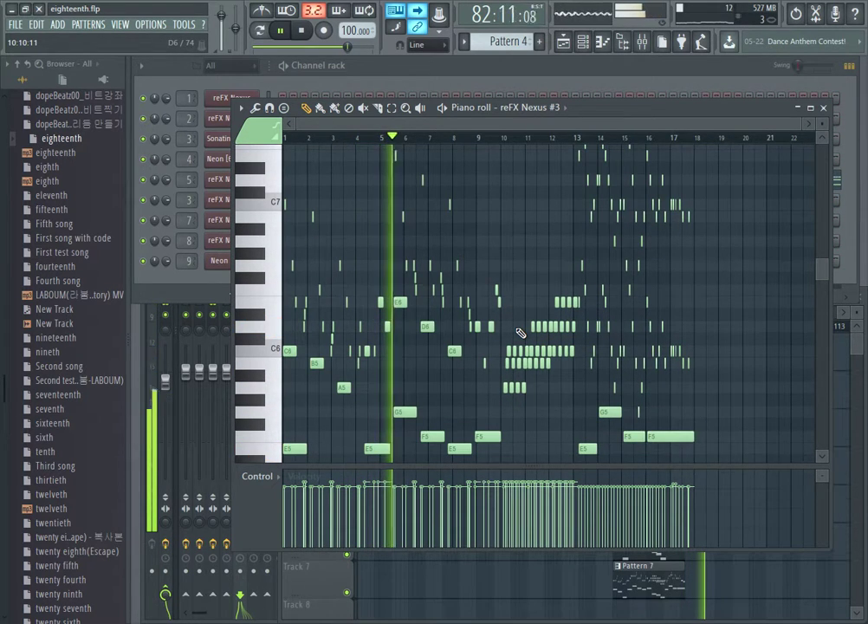
pyautogui.scroll(-3, 520, 333)
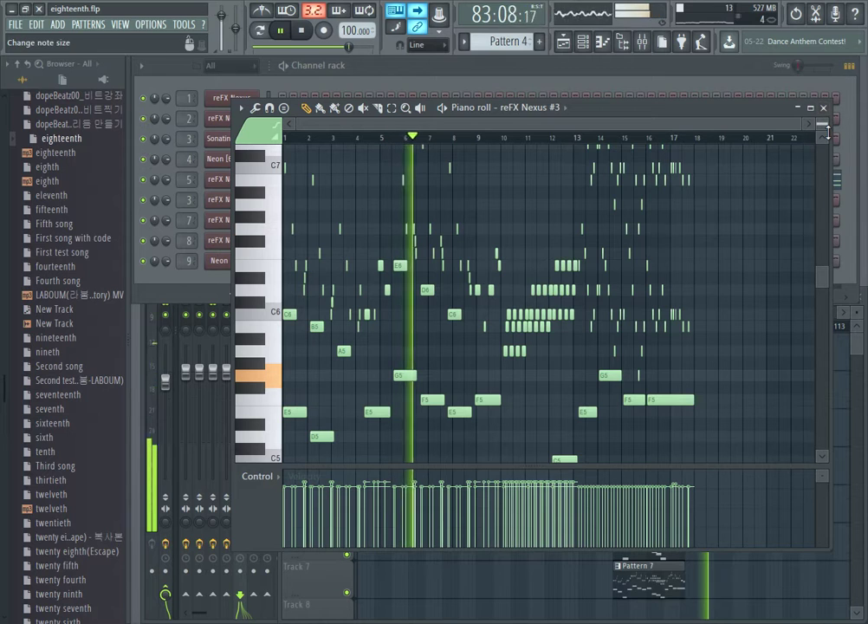
pyautogui.moveTo(825, 126); pyautogui.dragTo(827, 139)
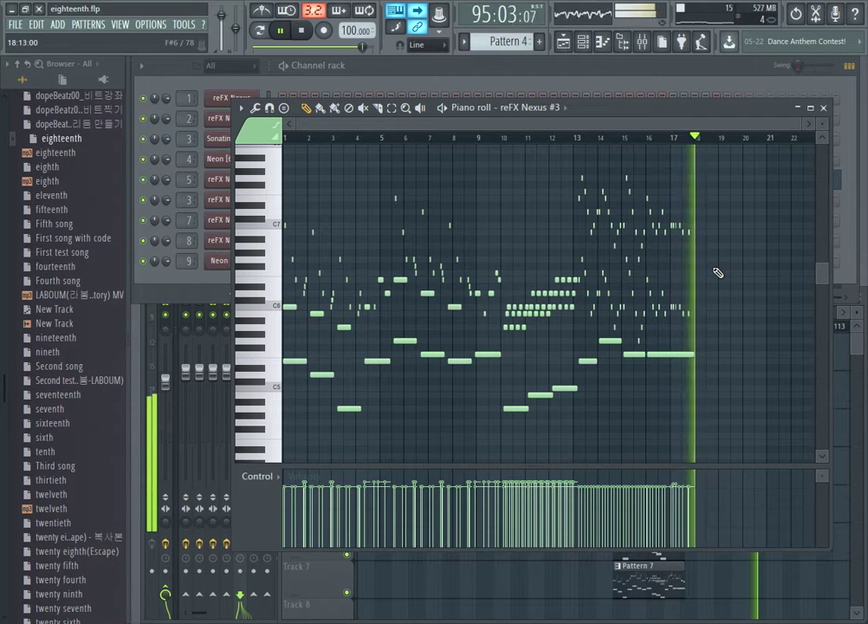
pyautogui.click(823, 108)
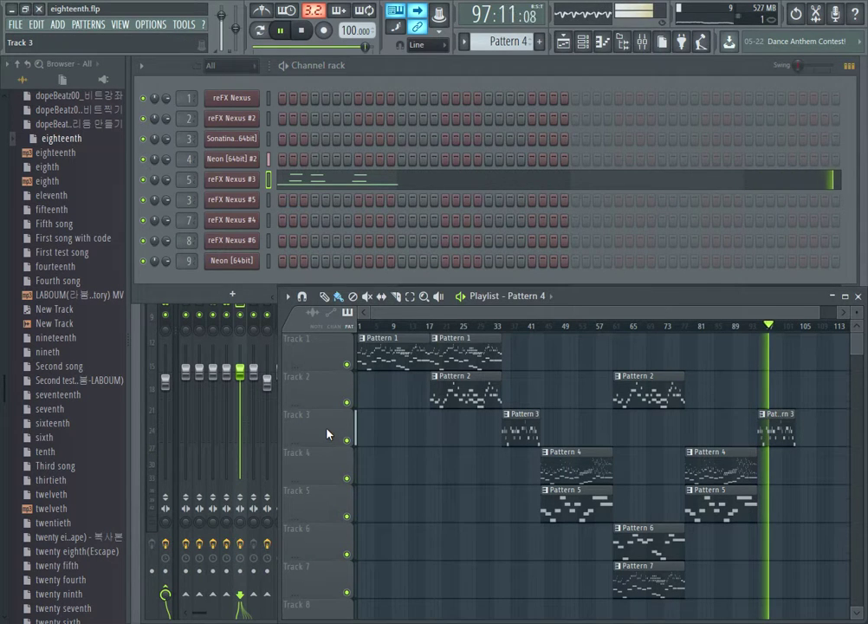
# Step: Open the Neon [64bit] #2 notes of Pattern 3 in the piano roll
pyautogui.press('F7')
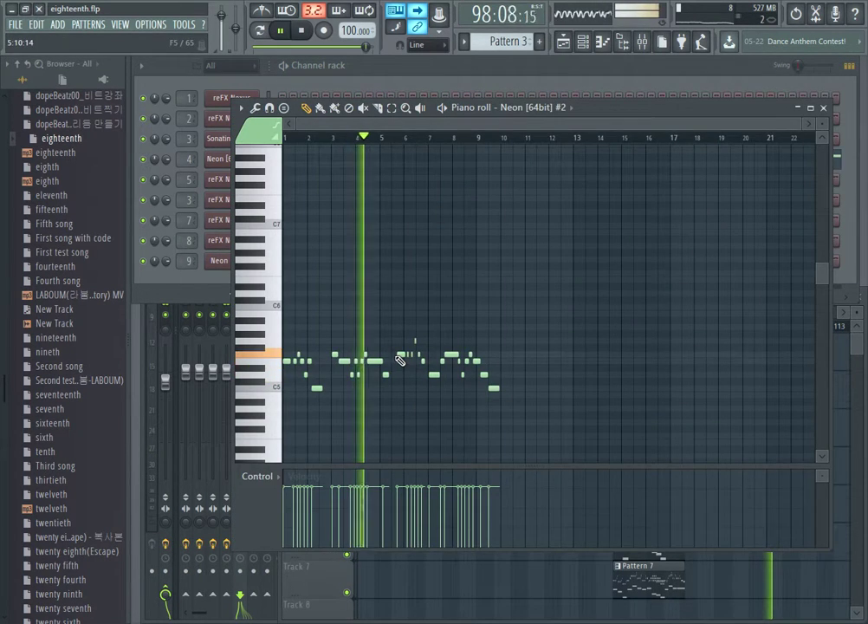